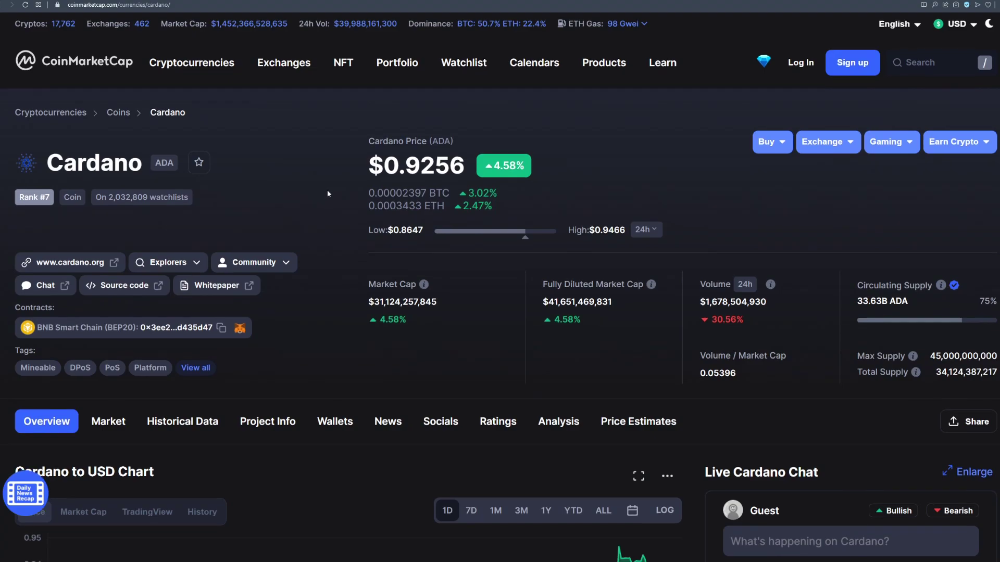
scroll(327, 192, "down", 2)
scroll(327, 193, "up", 2)
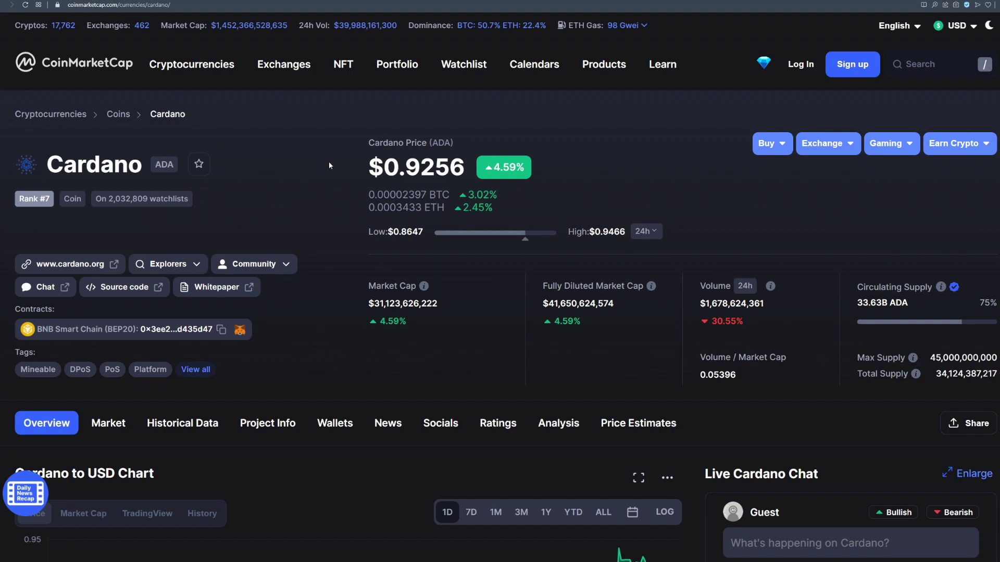
scroll(342, 164, "down", 3)
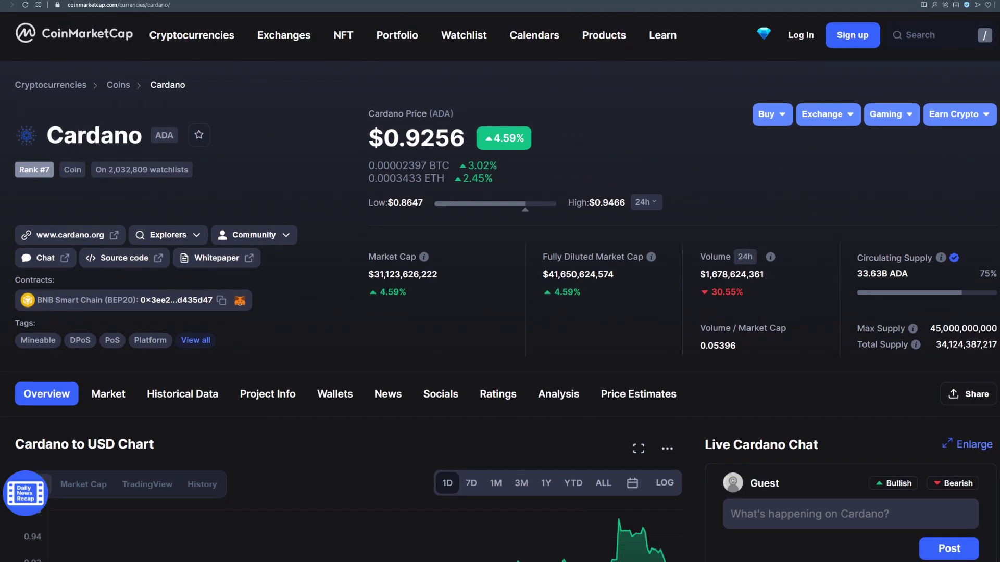
scroll(297, 317, "down", 1)
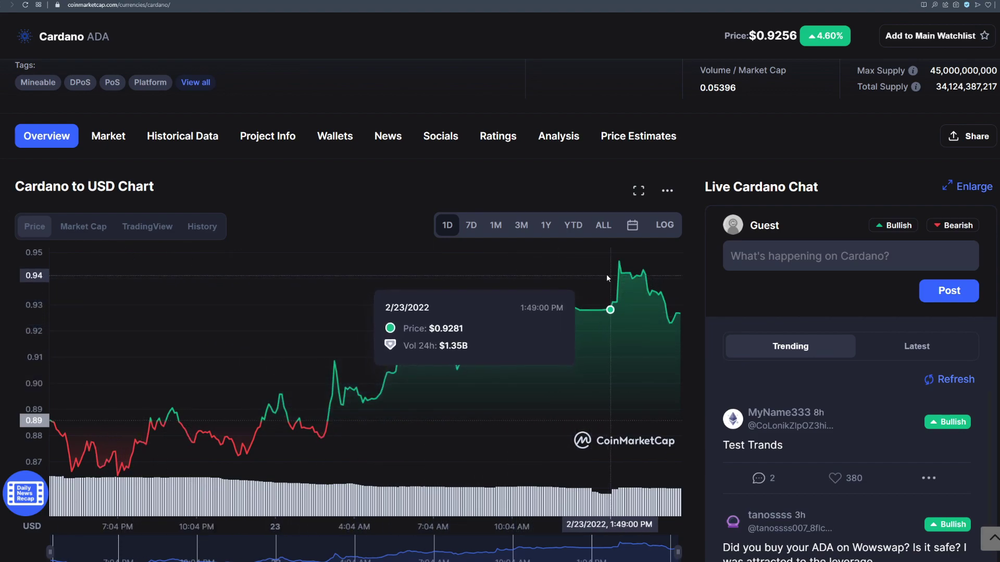
- Switch the Cardano to USD price chart to the 7-day range
left_click(471, 225)
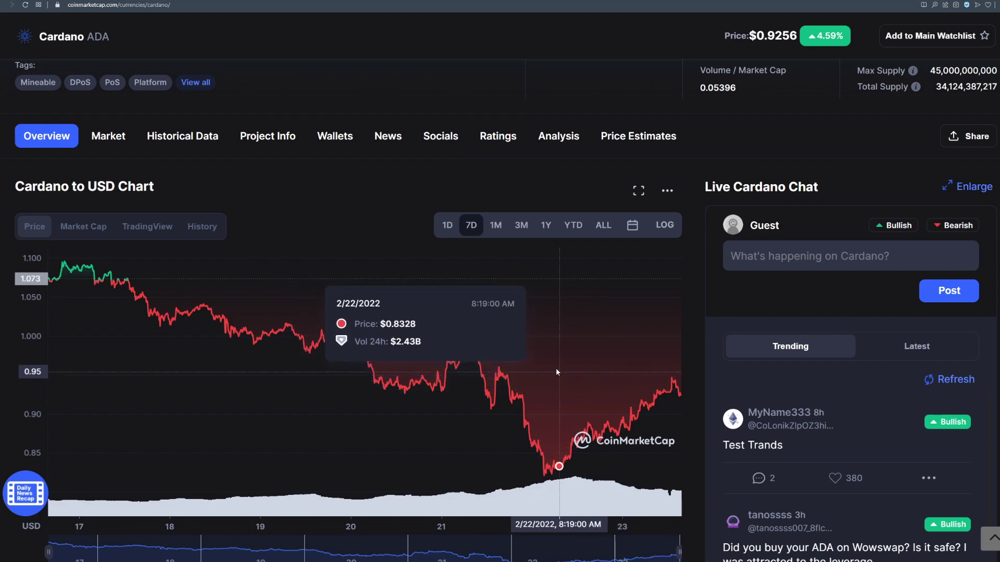
scroll(555, 367, "up", 4)
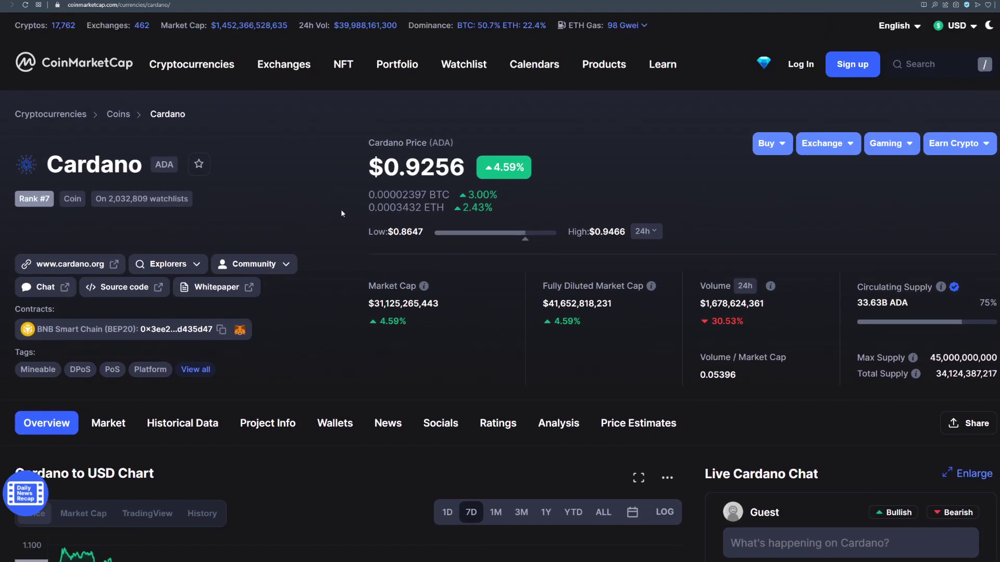
scroll(338, 209, "down", 3)
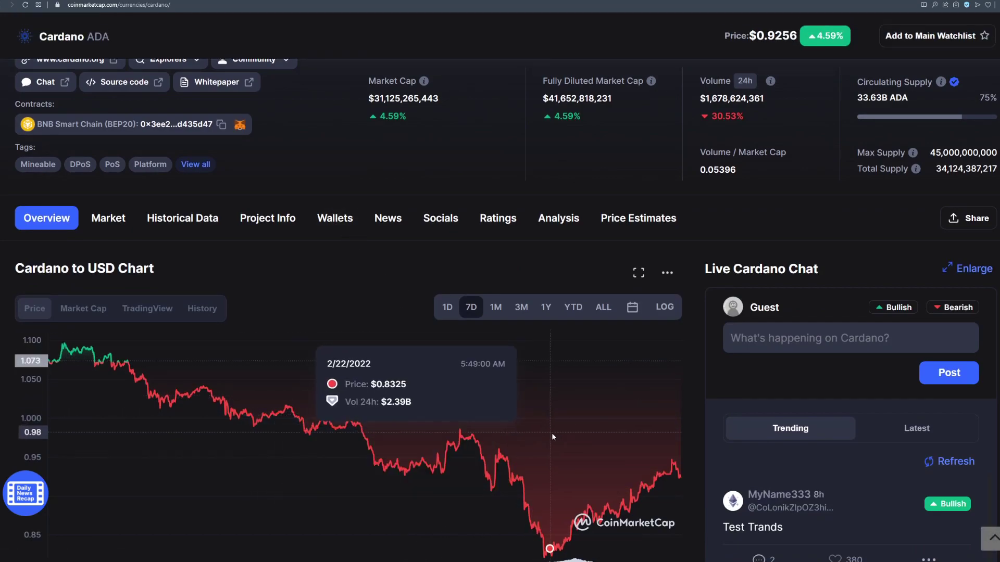
scroll(363, 173, "down", 1)
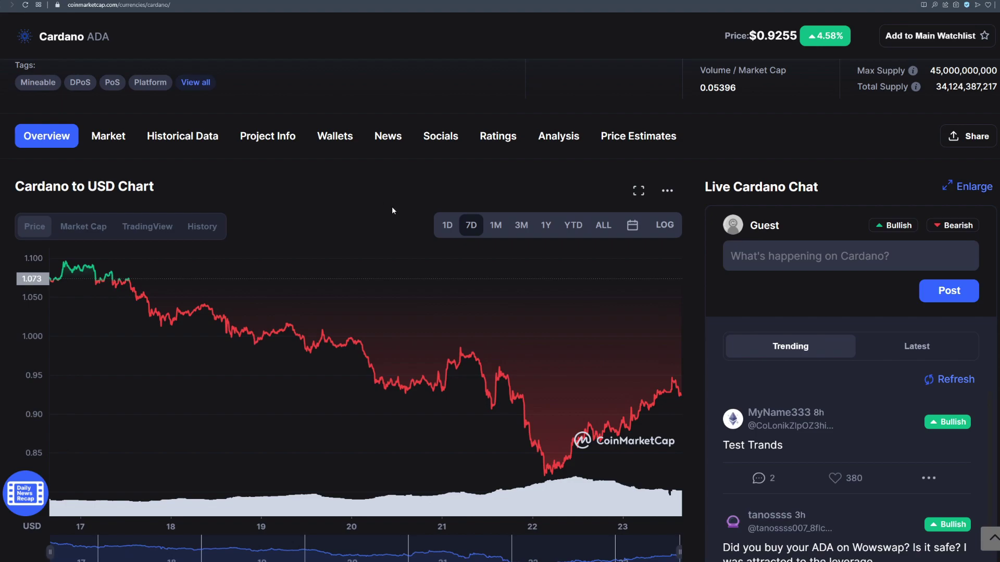
scroll(376, 223, "up", 4)
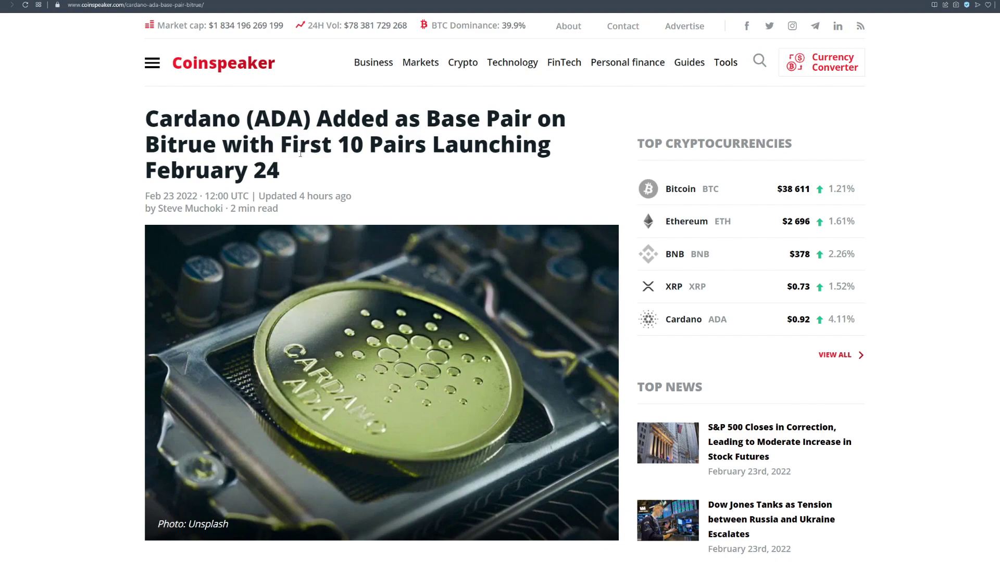
scroll(300, 153, "down", 2)
scroll(111, 165, "down", 2)
scroll(112, 165, "down", 1)
scroll(315, 185, "down", 2)
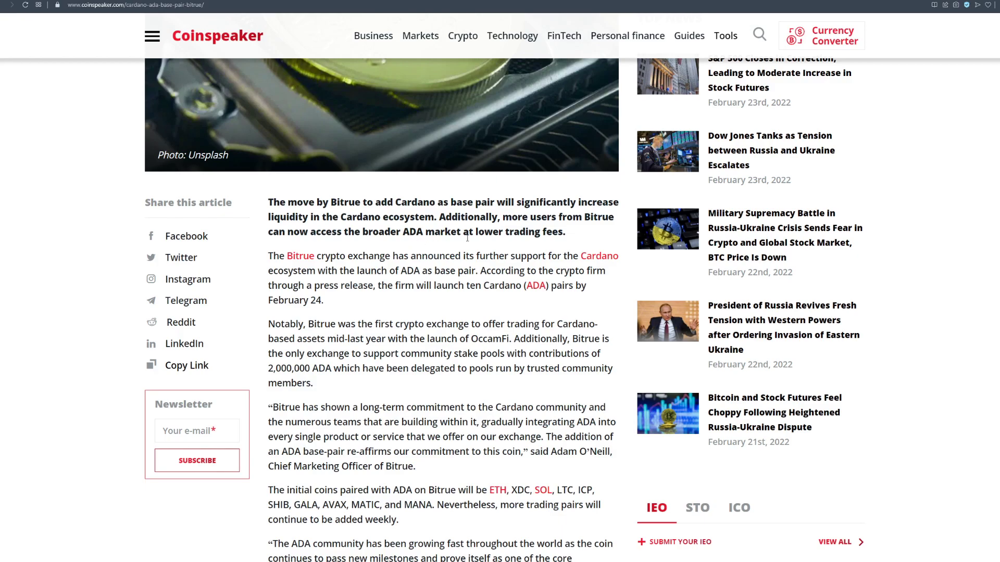
scroll(531, 242, "down", 2)
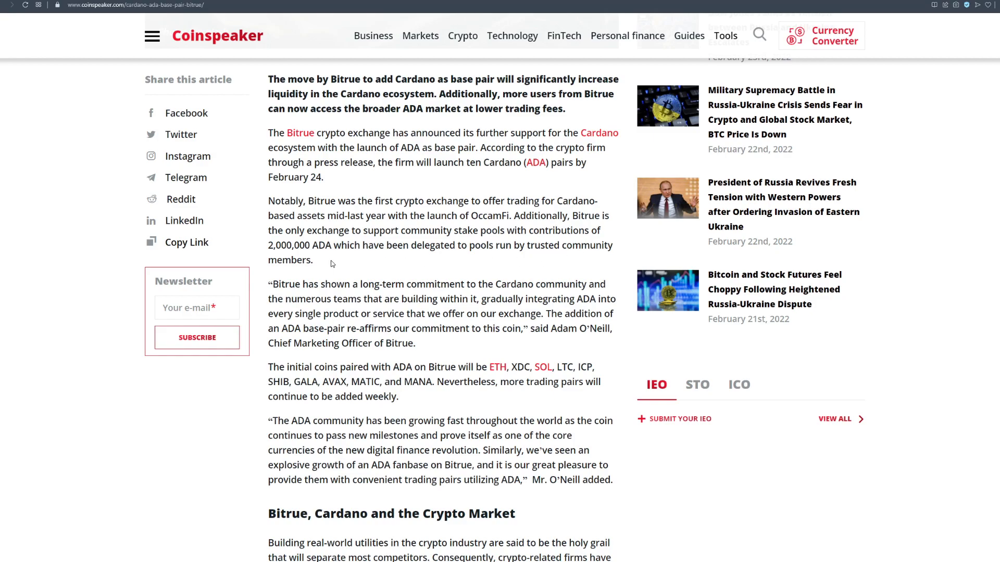
scroll(330, 263, "down", 3)
- Briefly highlight the ADA community quote's opening and "Mr. O'Neill added.", clearing each
left_click_drag(275, 217, 344, 216)
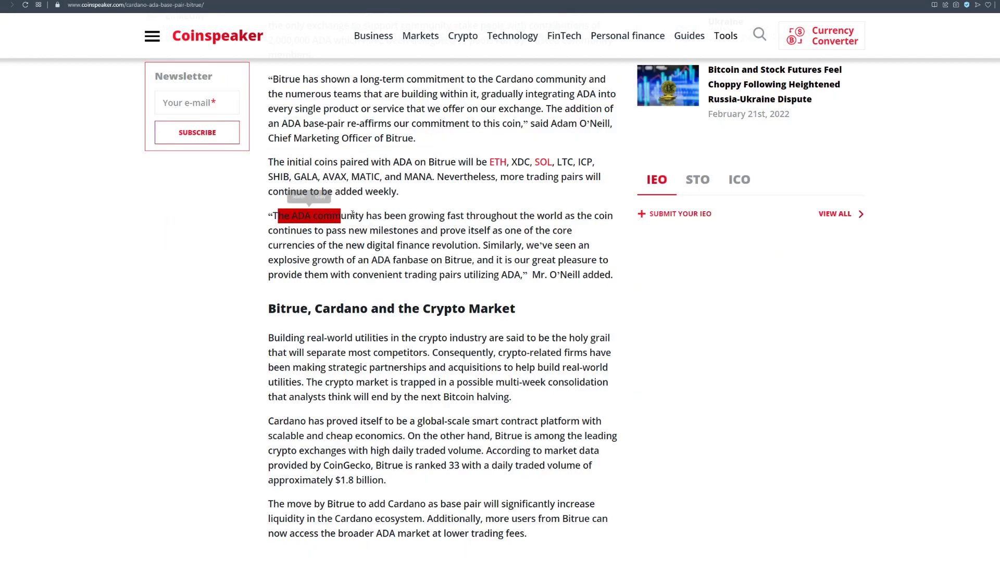
left_click(406, 210)
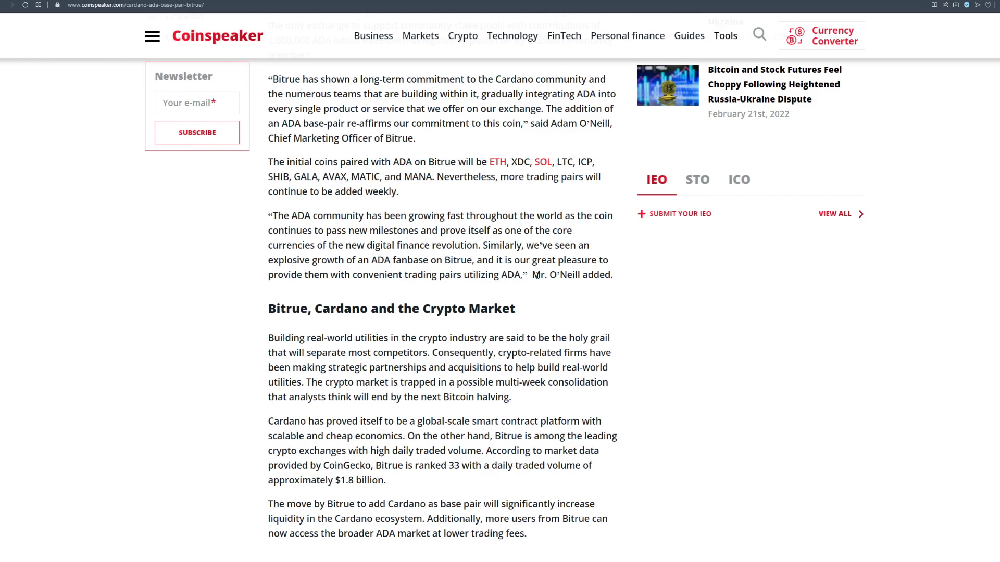
left_click_drag(535, 275, 614, 277)
left_click(287, 211)
scroll(504, 283, "down", 2)
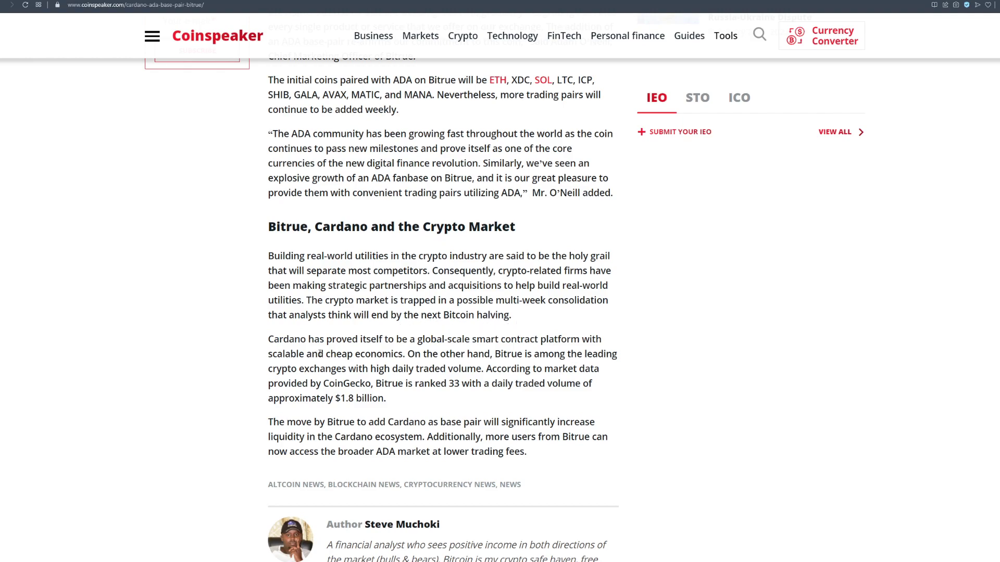
scroll(376, 352, "down", 1)
left_click_drag(384, 300, 491, 300)
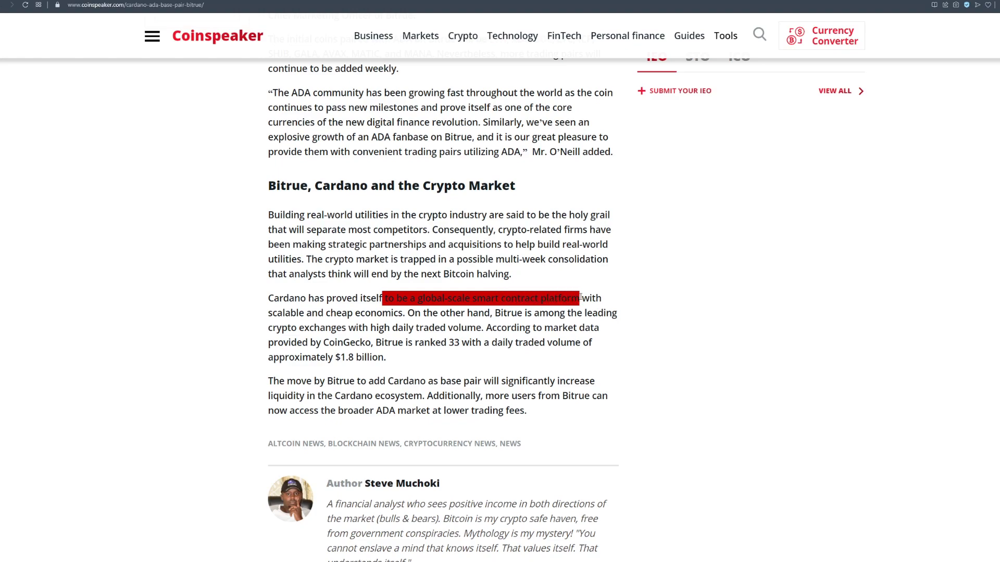
left_click_drag(491, 300, 582, 299)
left_click(306, 311)
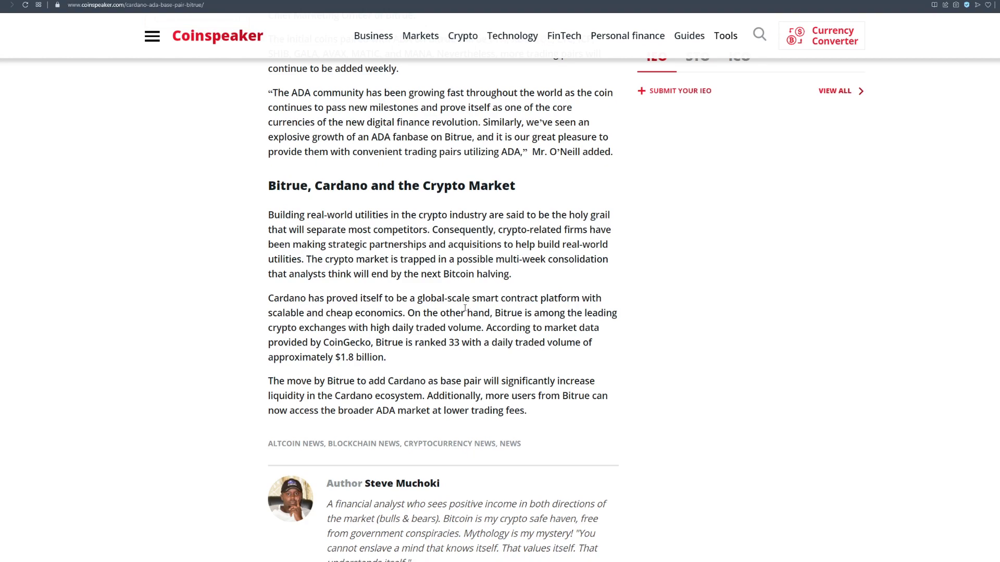
left_click_drag(373, 344, 596, 345)
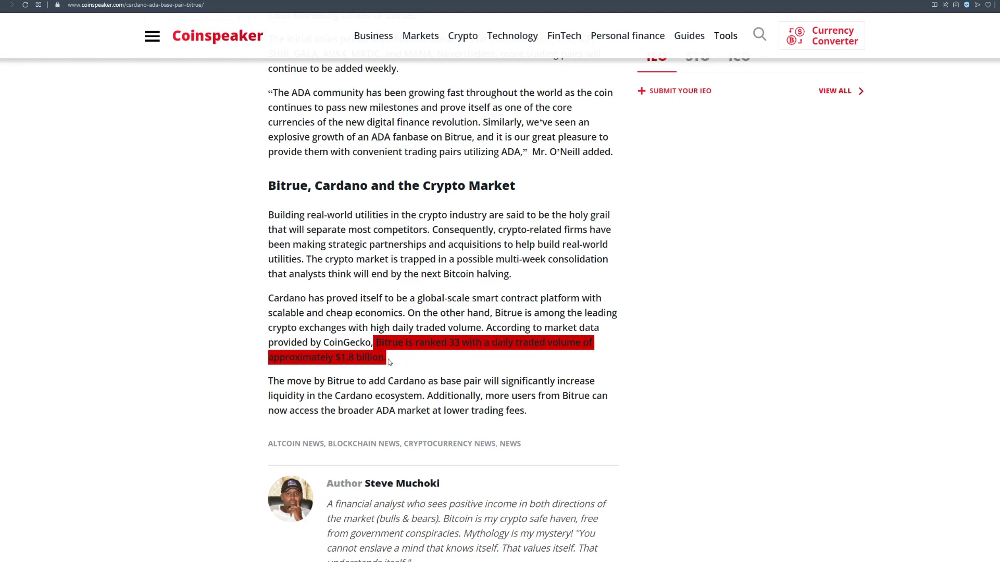
left_click(413, 361)
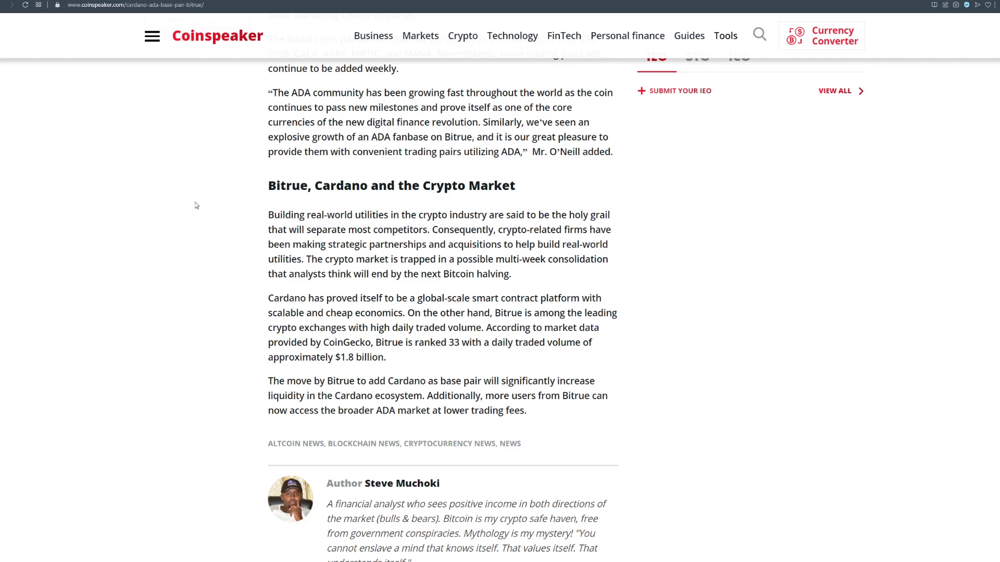
scroll(198, 216, "up", 1)
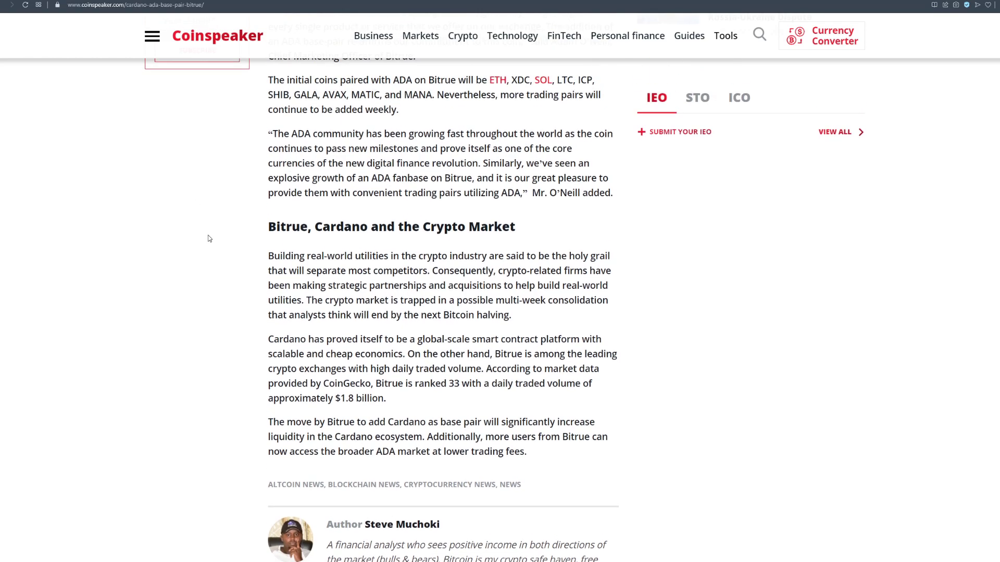
scroll(208, 235, "down", 1)
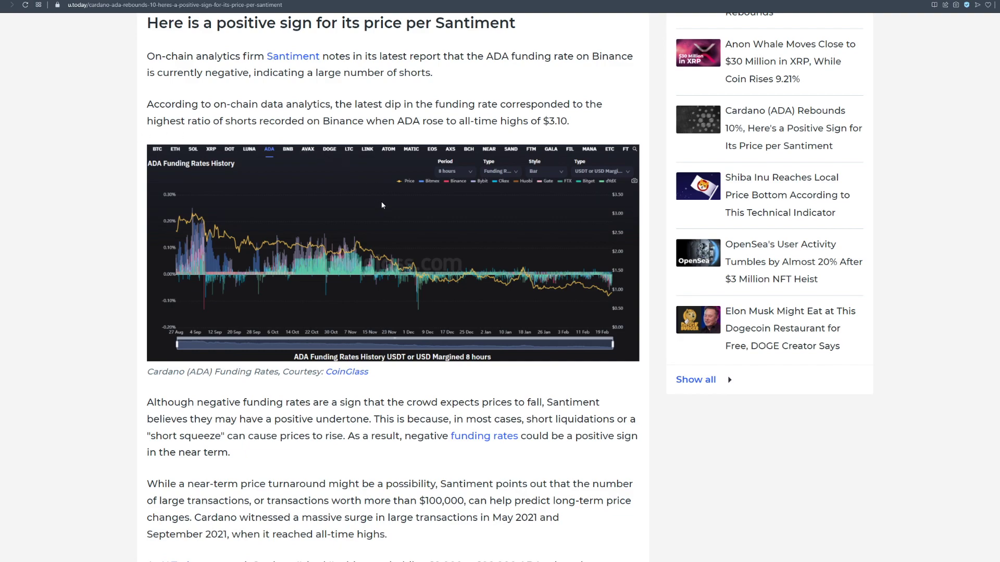
- Briefly highlight "negative" in the funding rates passage, then clear the highlighted sentence
left_click_drag(212, 72, 253, 77)
left_click(253, 77)
scroll(562, 123, "down", 2)
left_click_drag(147, 238, 545, 238)
left_click(547, 217)
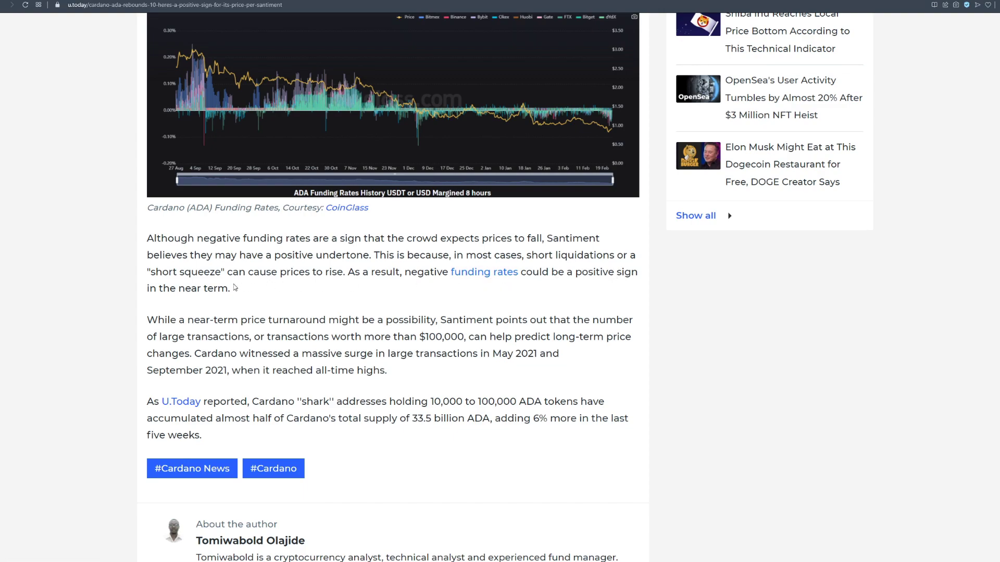
scroll(240, 296, "down", 1)
left_click_drag(147, 279, 322, 280)
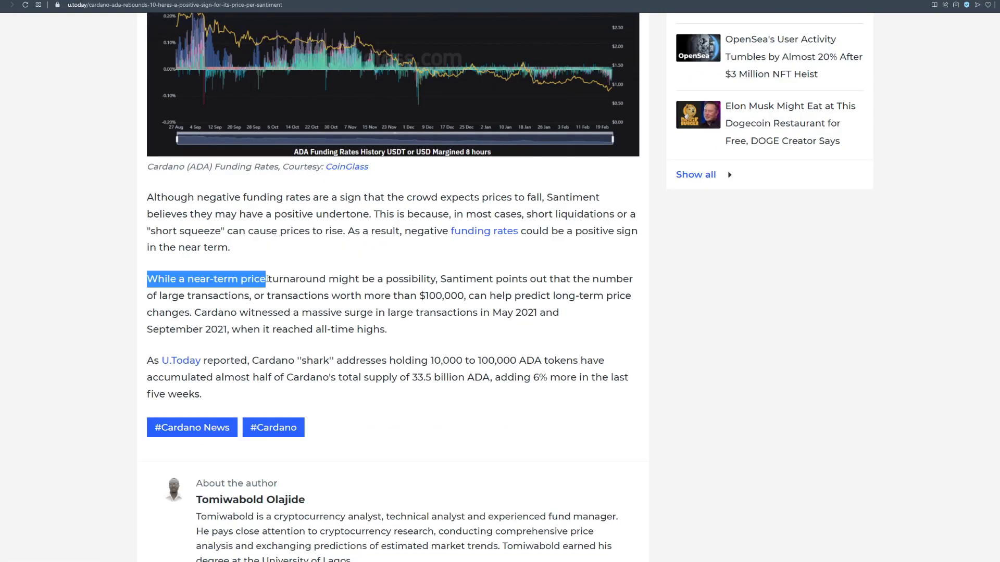
- Highlight and clear the near-term turnaround phrase and the $100,000 transactions passage
left_click_drag(322, 279, 444, 279)
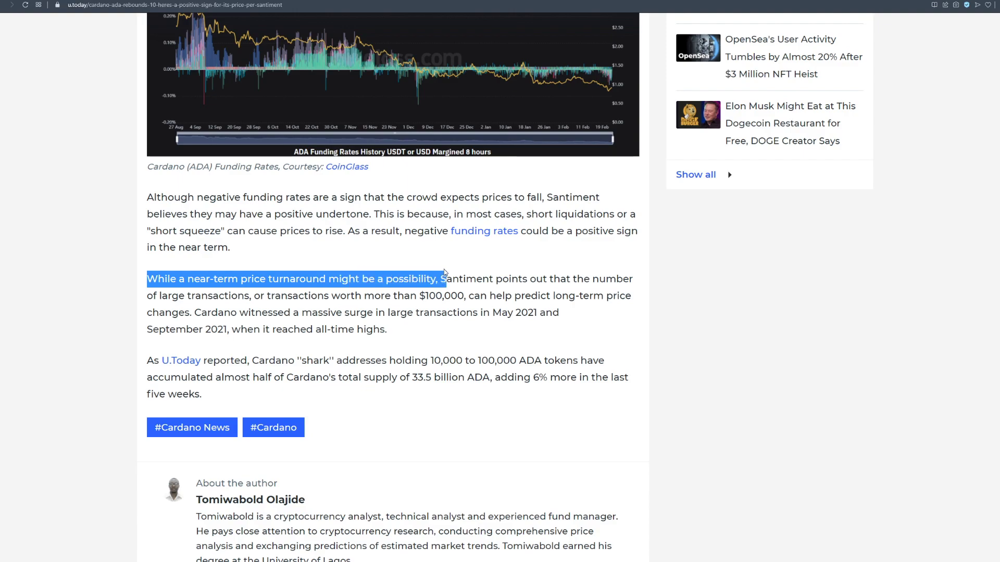
left_click(461, 263)
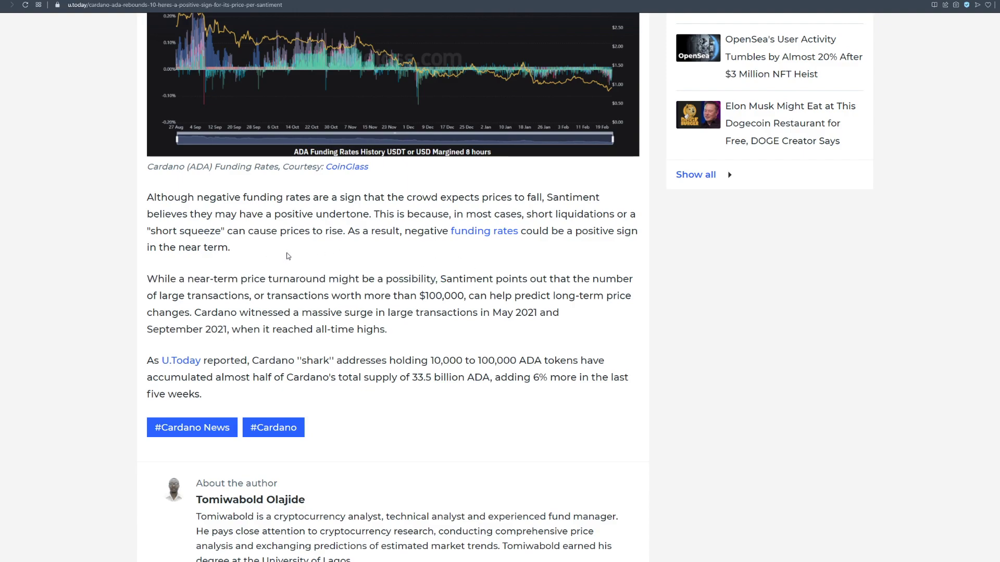
left_click_drag(270, 295, 467, 295)
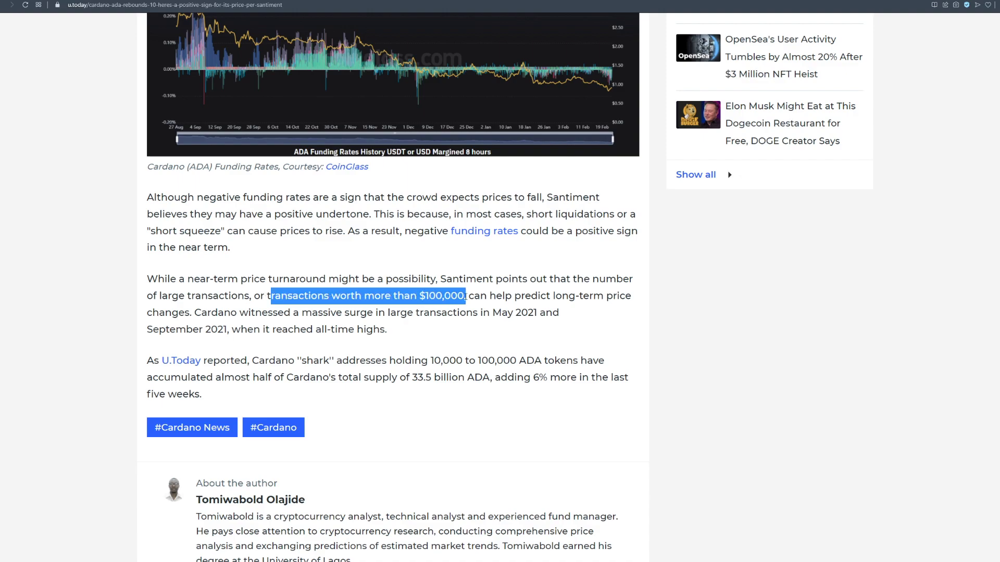
left_click(489, 252)
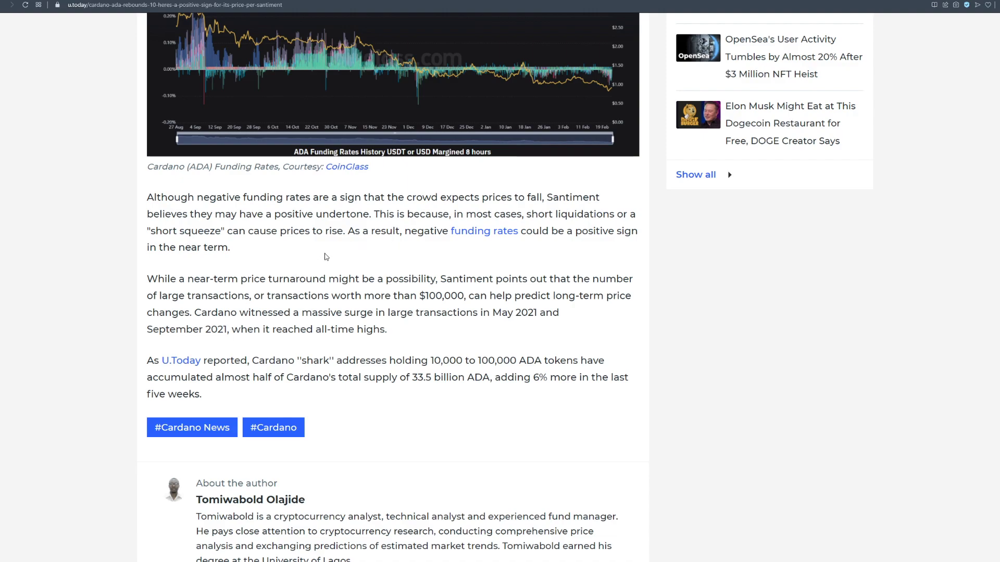
scroll(138, 280, "down", 1)
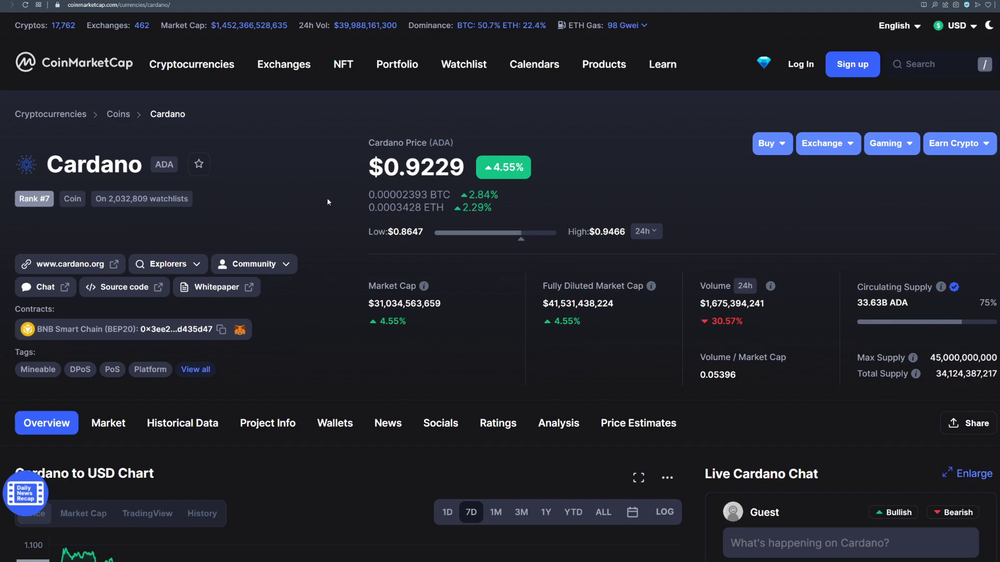
scroll(327, 201, "down", 2)
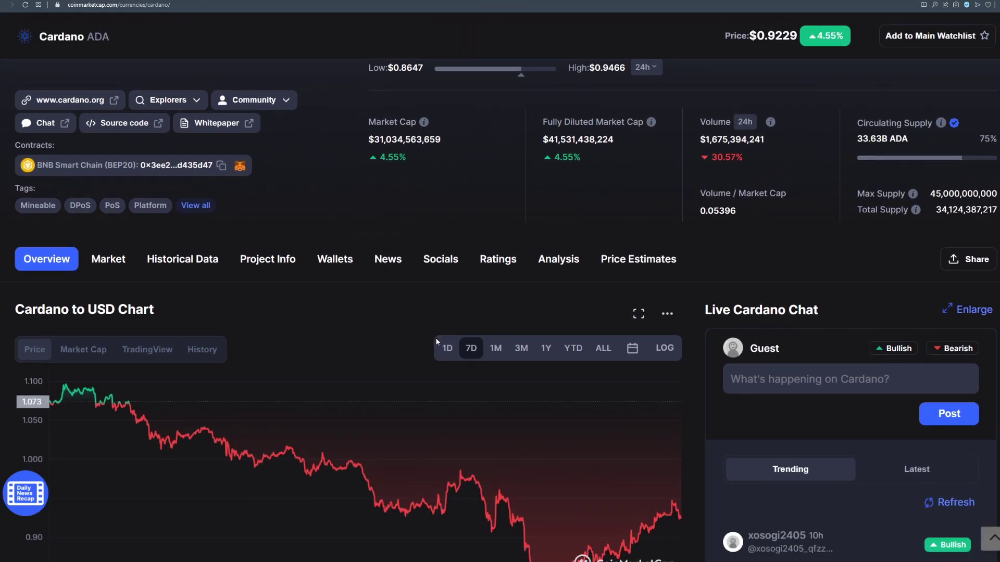
- Switch the Cardano to USD price chart to the 1-day range
left_click(446, 347)
scroll(343, 267, "down", 1)
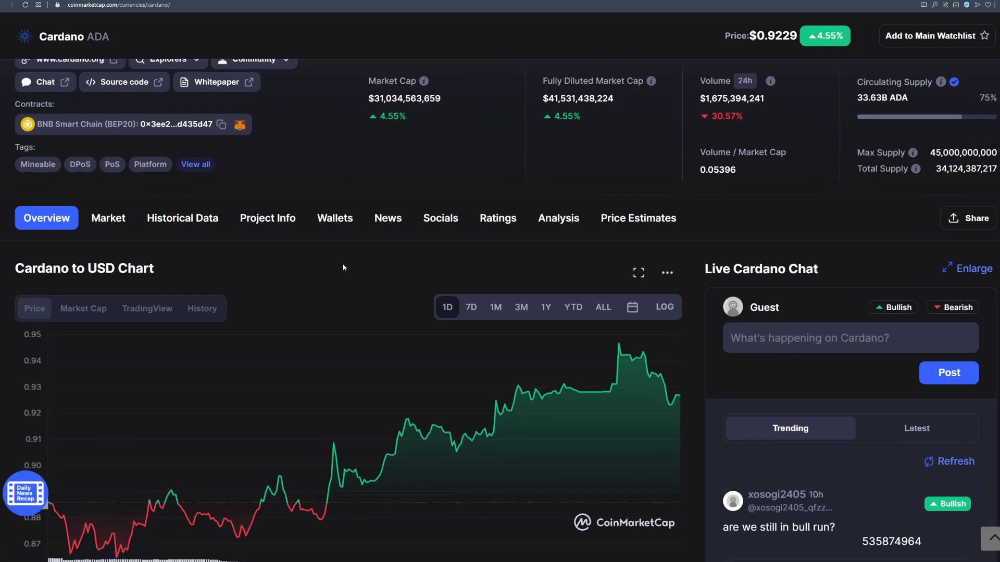
scroll(324, 244, "down", 1)
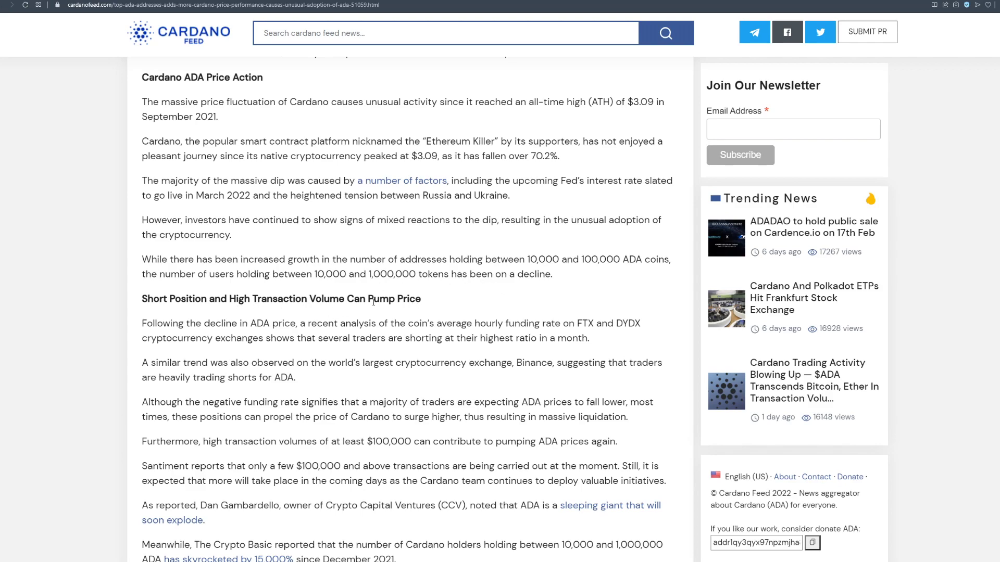
scroll(148, 272, "down", 2)
scroll(148, 273, "up", 1)
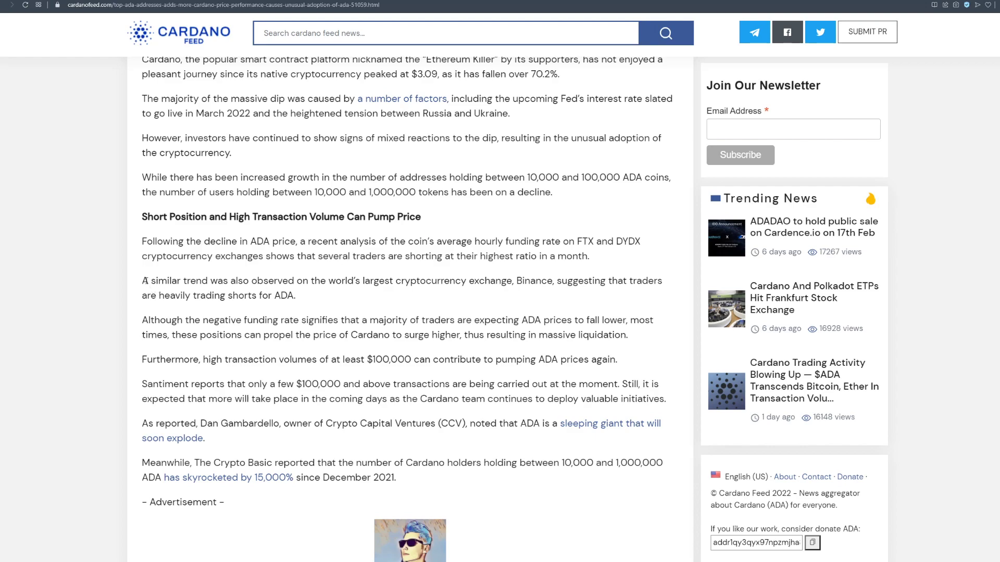
- Highlight the Binance shorts and negative funding rate sentences, then the price-propelling clause
left_click_drag(145, 280, 323, 284)
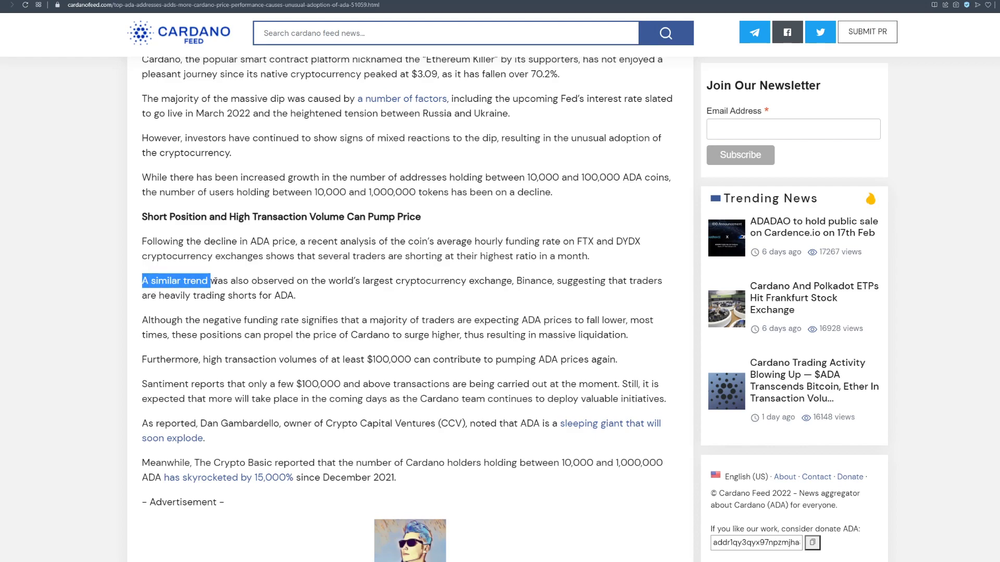
left_click_drag(324, 285, 648, 283)
left_click(329, 299)
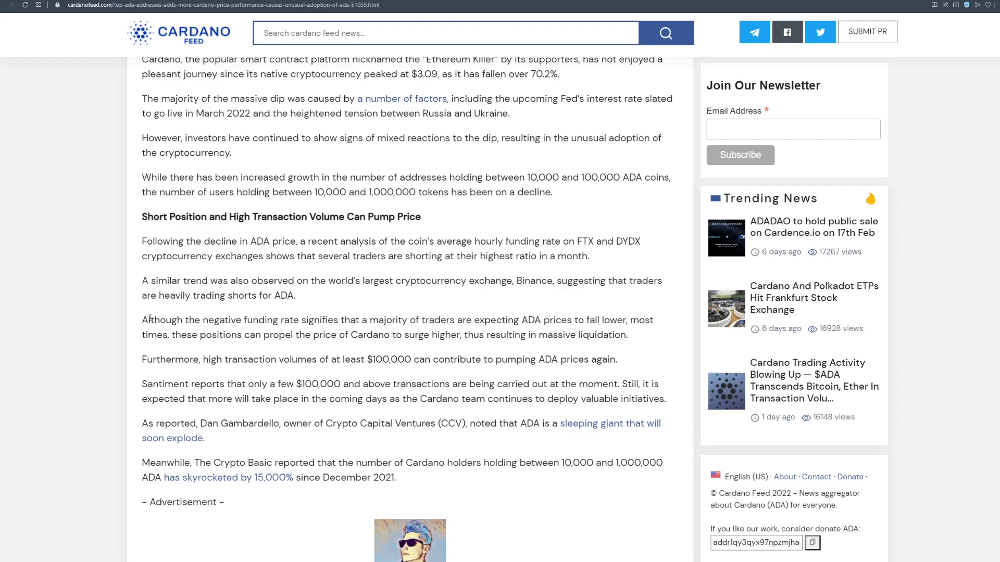
left_click_drag(149, 319, 328, 320)
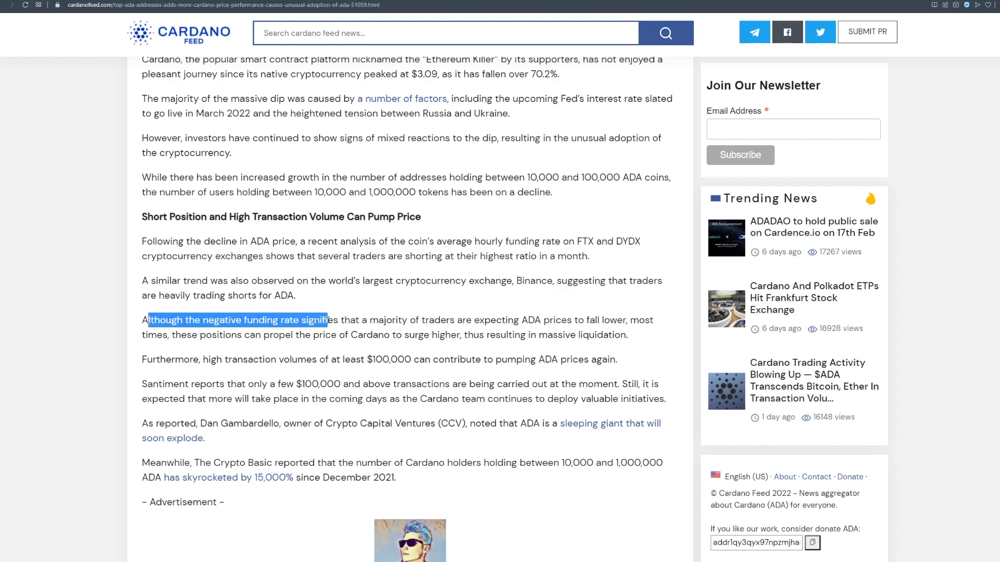
left_click_drag(340, 320, 617, 320)
left_click(625, 320)
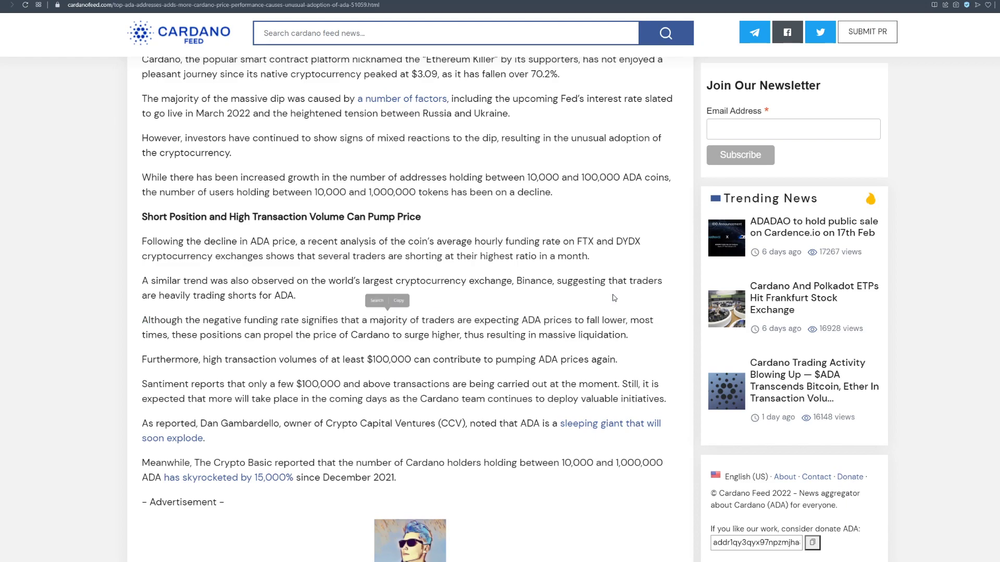
left_click_drag(174, 335, 631, 337)
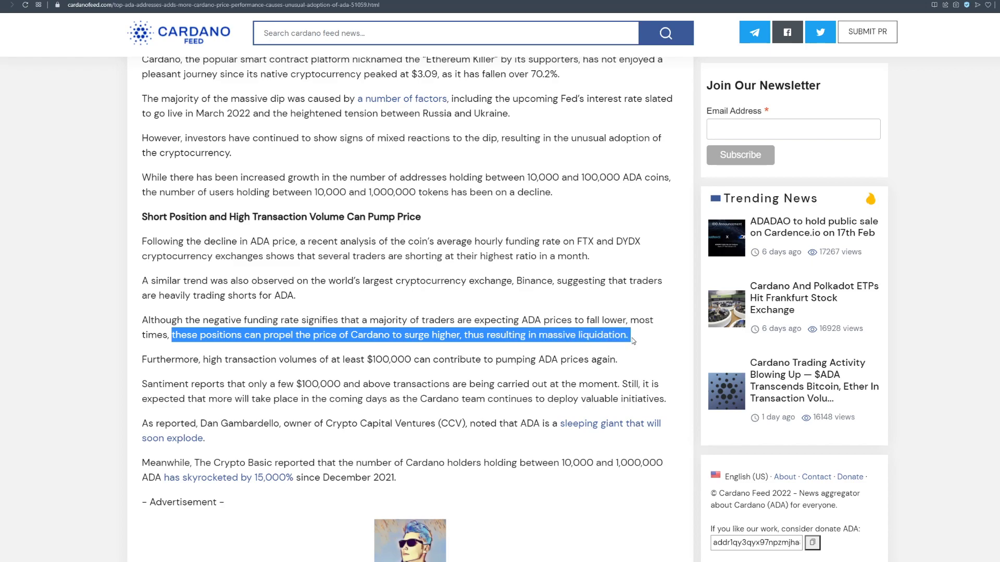